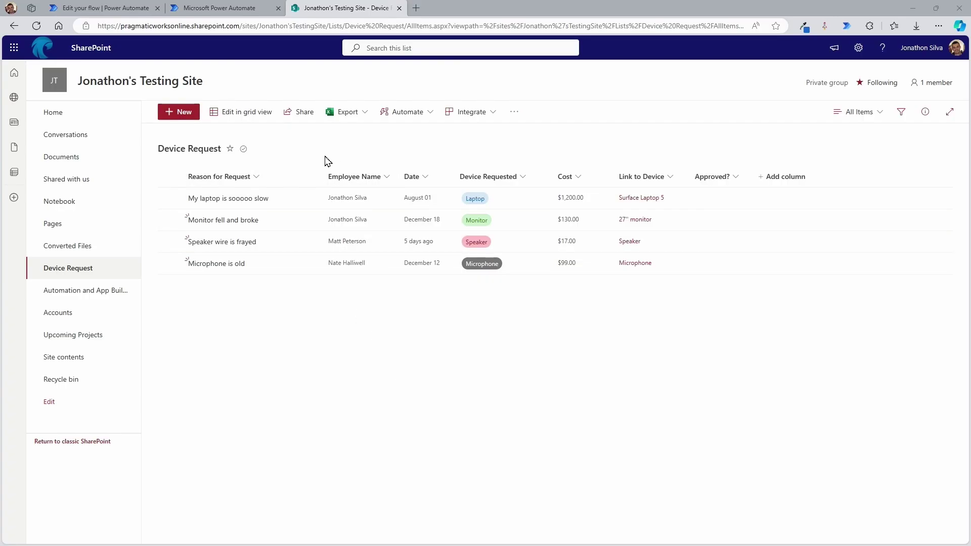
In the Filter Array flow editor, review Get items' advanced parameters, leaving Top Count off
{"action": "left_click", "coordinate": [85, 8]}
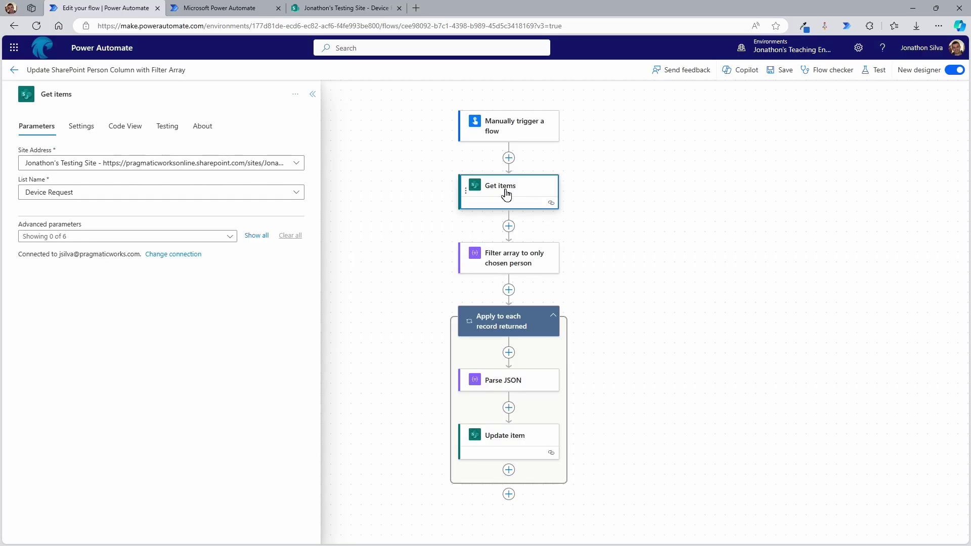
{"action": "left_click", "coordinate": [223, 237]}
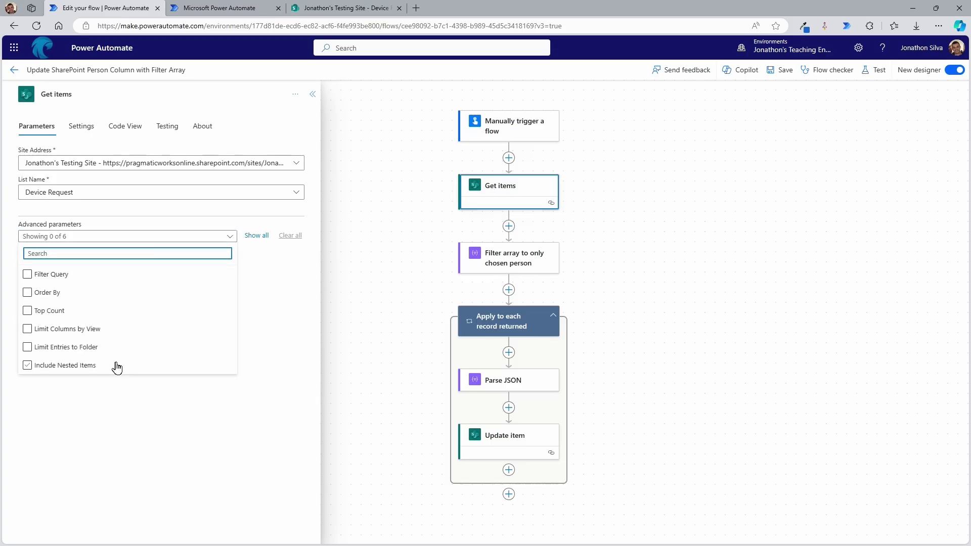
{"action": "left_click", "coordinate": [93, 310]}
{"action": "left_click", "coordinate": [153, 317]}
{"action": "left_click", "coordinate": [292, 339]}
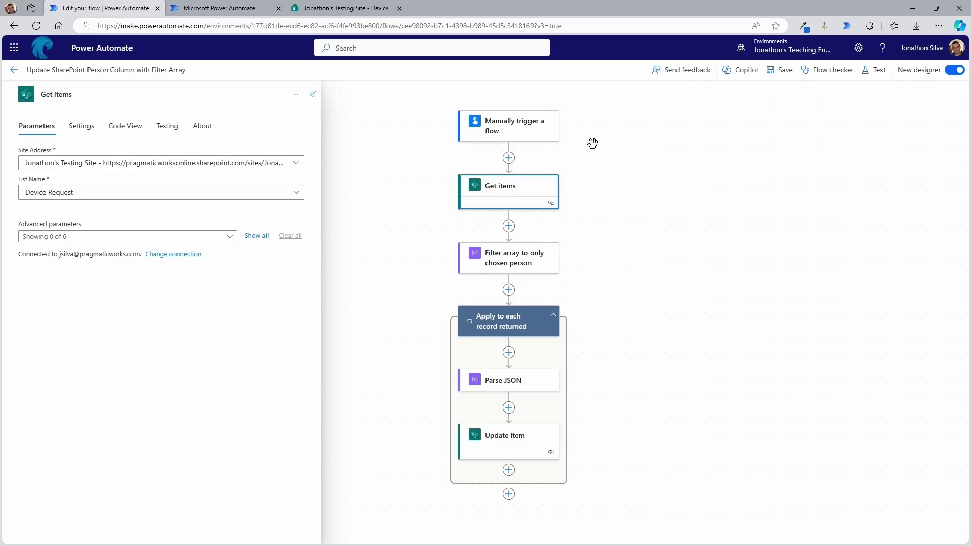
Review the Filter array condition matching one employee name against the SharePoint Device Request list
{"action": "left_click", "coordinate": [502, 265]}
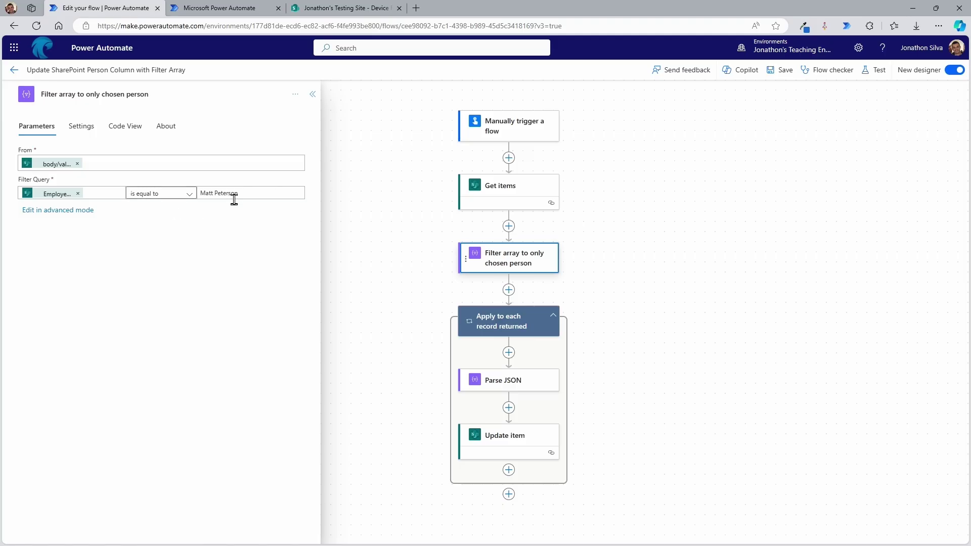
{"action": "left_click", "coordinate": [362, 10]}
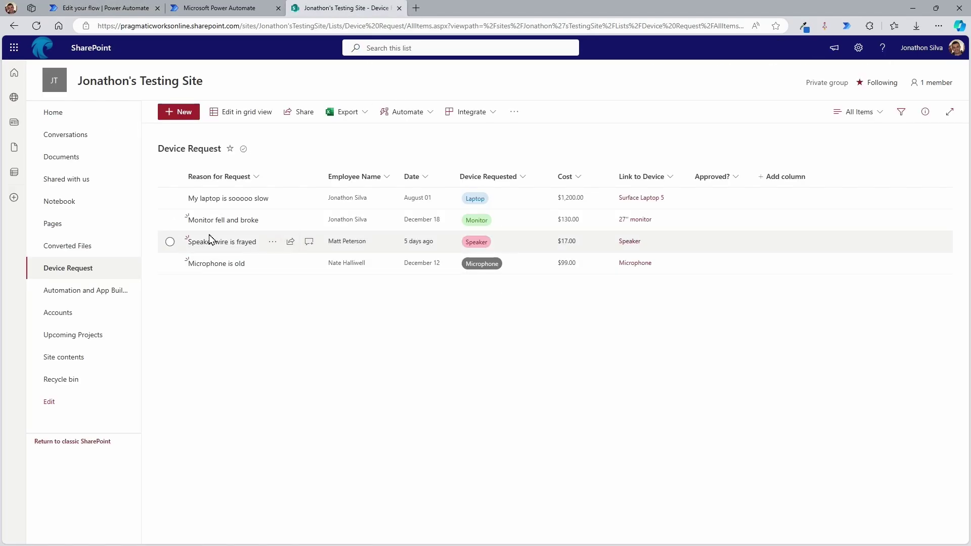
{"action": "left_click", "coordinate": [127, 7]}
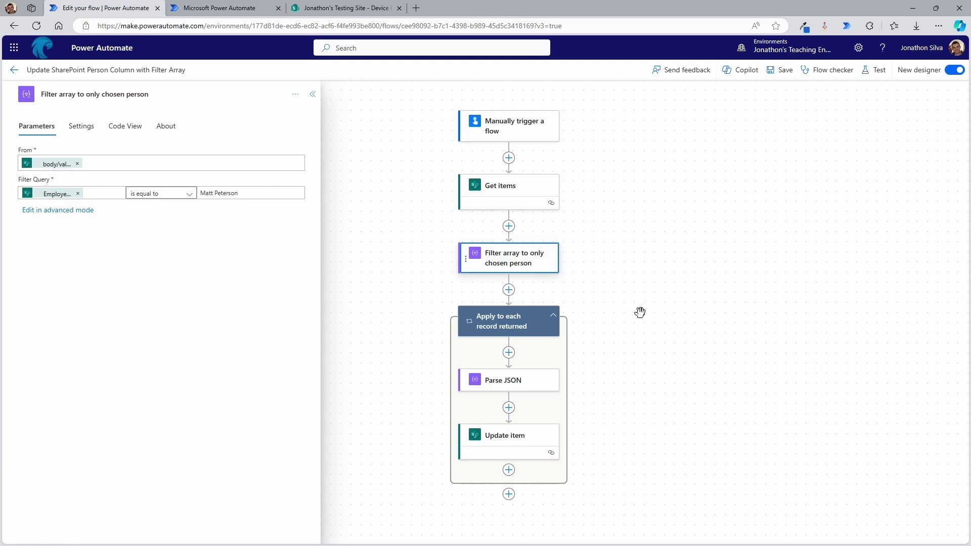
Inspect Parse JSON inside Apply to each: Current item content with an ID, Title, EmployeeName schema
{"action": "left_click_drag", "start_coordinate": [640, 317], "coordinate": [635, 312]}
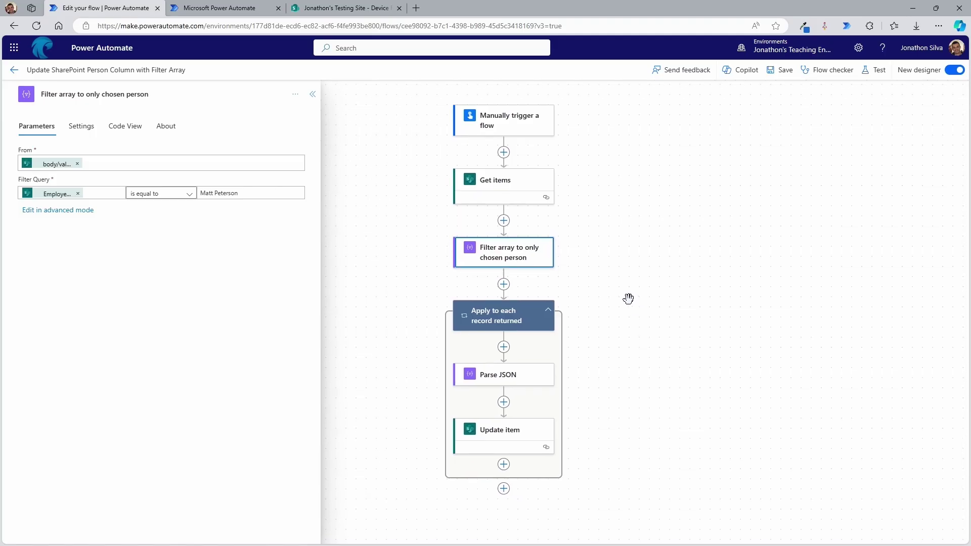
{"action": "left_click", "coordinate": [510, 322]}
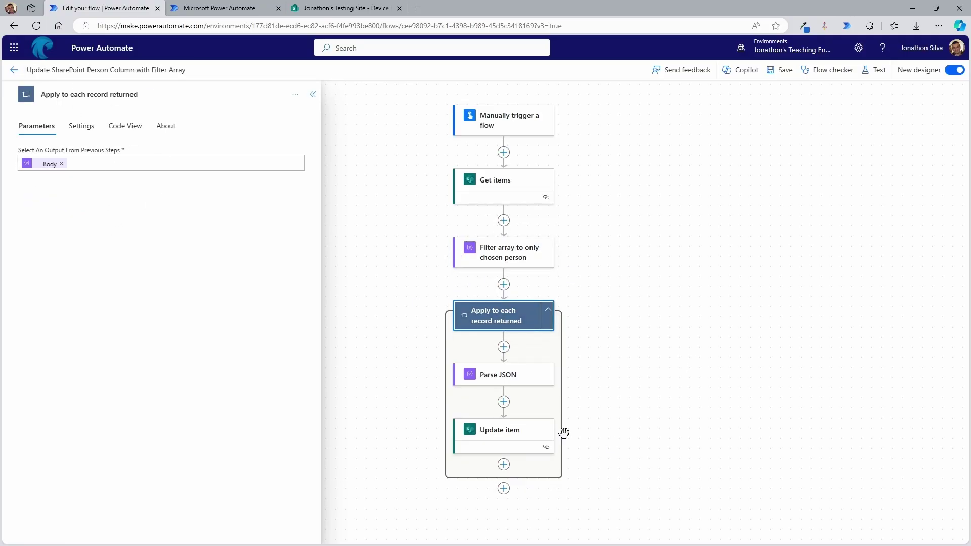
{"action": "left_click", "coordinate": [501, 377]}
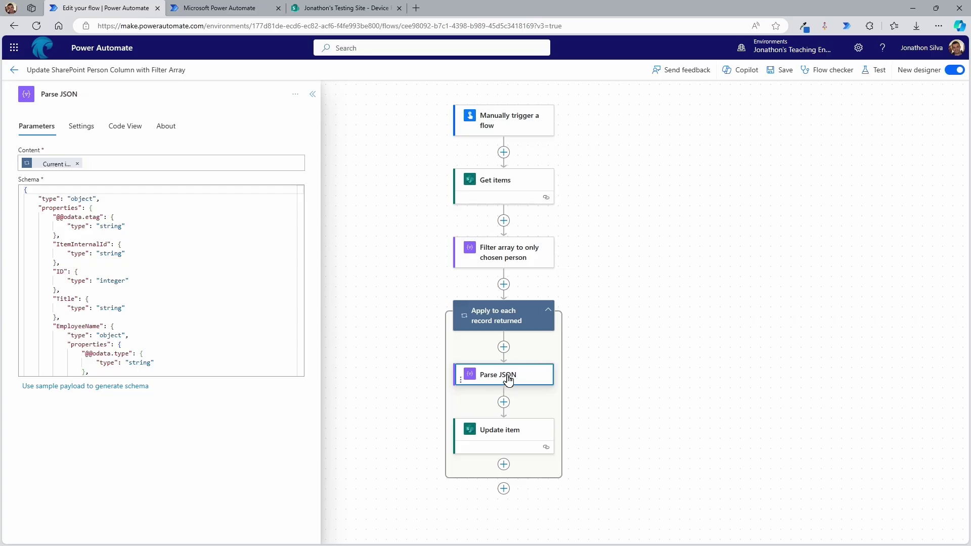
{"action": "left_click", "coordinate": [94, 163]}
{"action": "left_click", "coordinate": [305, 155]}
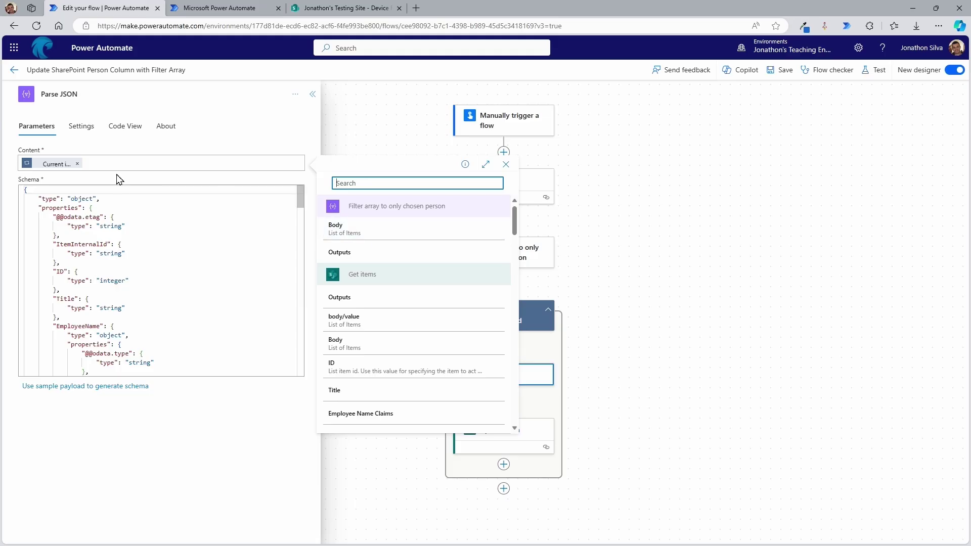
{"action": "left_click", "coordinate": [687, 272]}
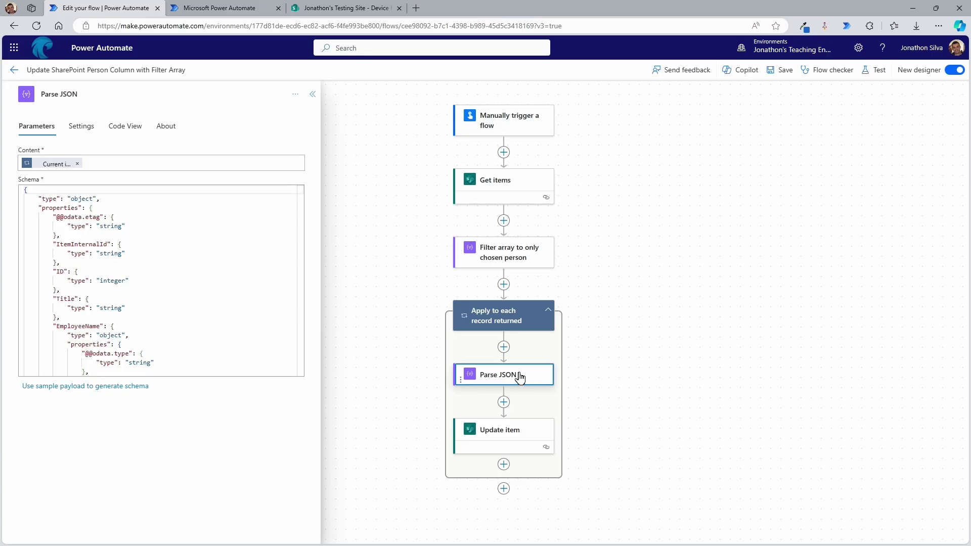
{"action": "left_click", "coordinate": [512, 438]}
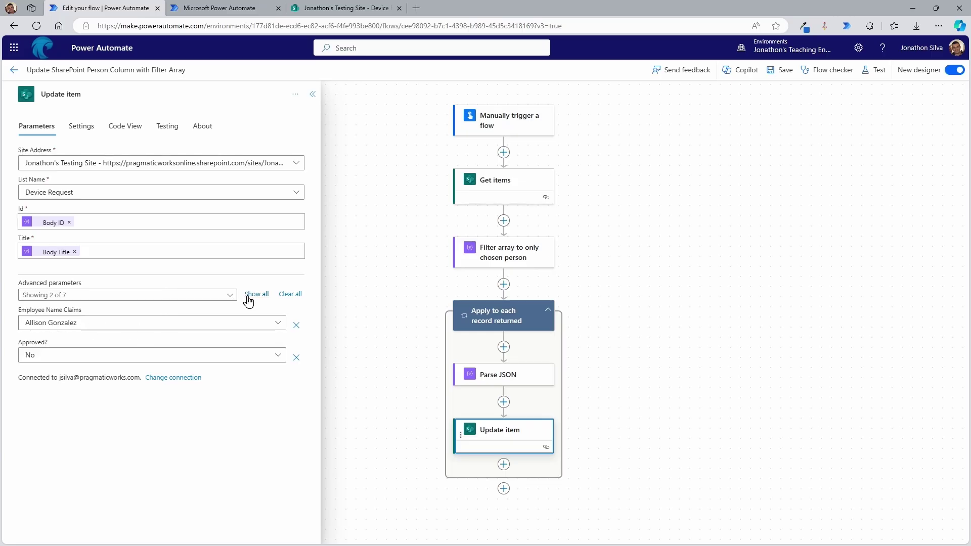
Keep Update item's Employee Name Claims value, remove the Approved? parameter, and save the flow
{"action": "left_click", "coordinate": [228, 297]}
{"action": "left_click", "coordinate": [230, 300]}
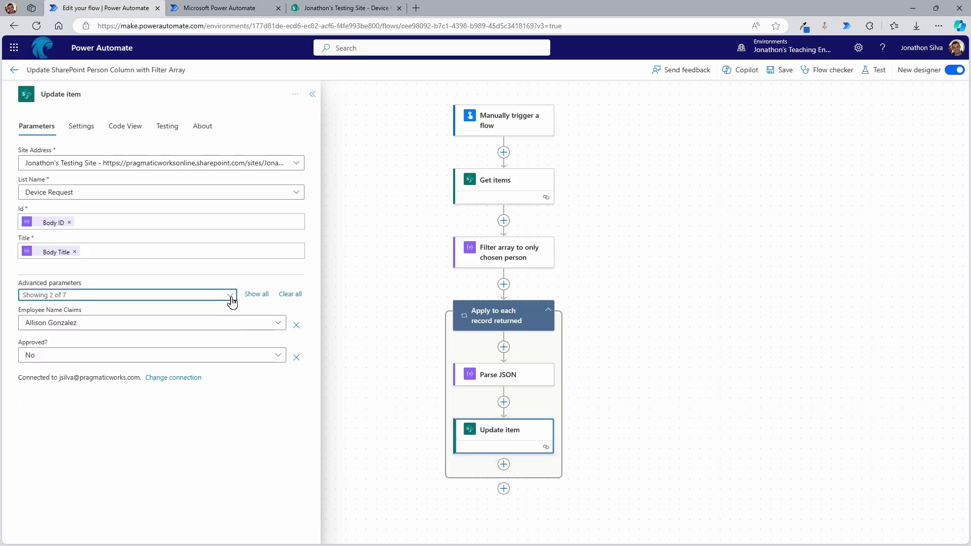
{"action": "left_click", "coordinate": [278, 322]}
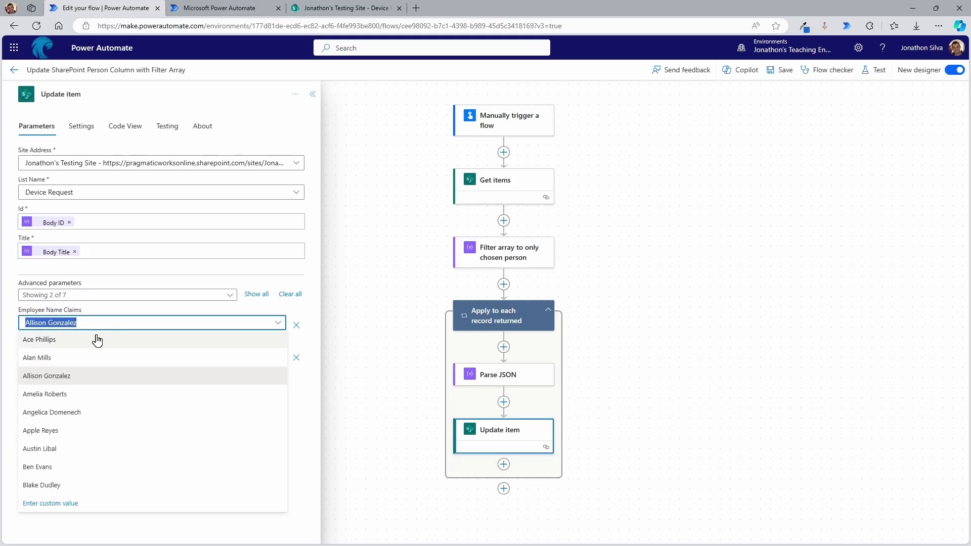
{"action": "left_click", "coordinate": [93, 380]}
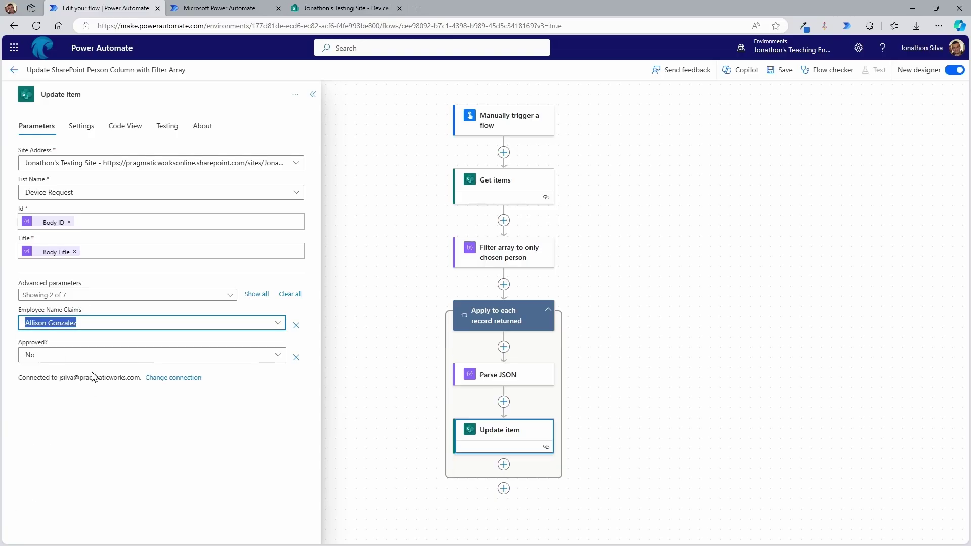
{"action": "left_click", "coordinate": [297, 358]}
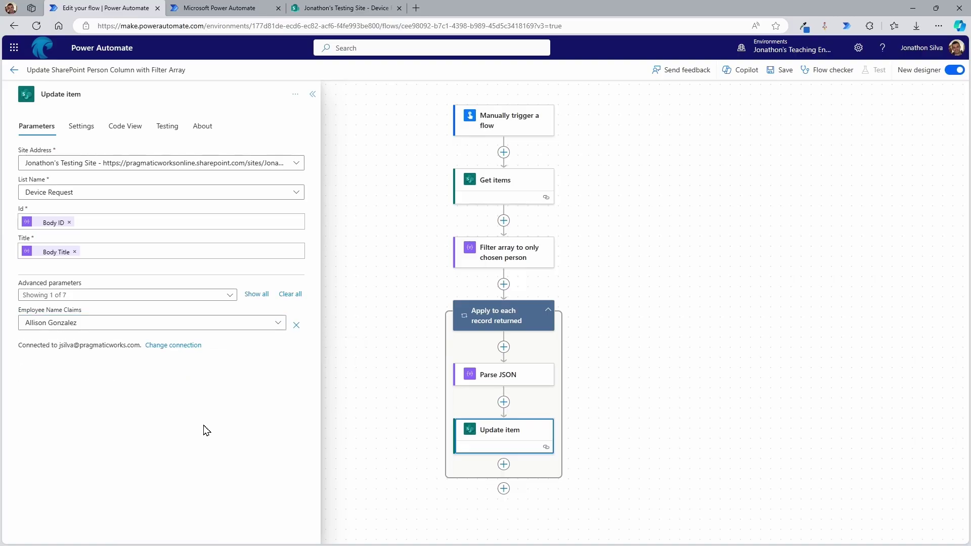
{"action": "left_click", "coordinate": [782, 70]}
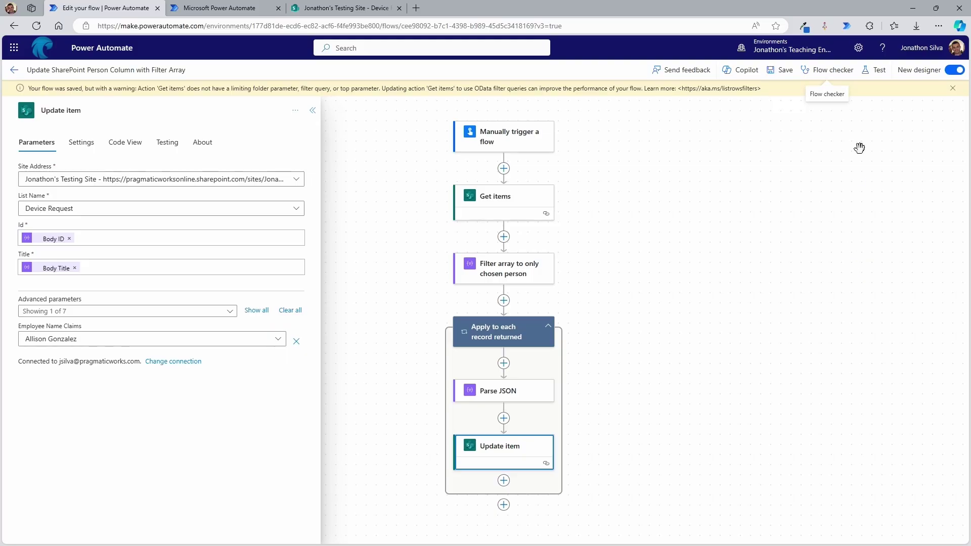
Start a manual test, cancel it, and run the flow checker for errors
{"action": "left_click", "coordinate": [880, 71]}
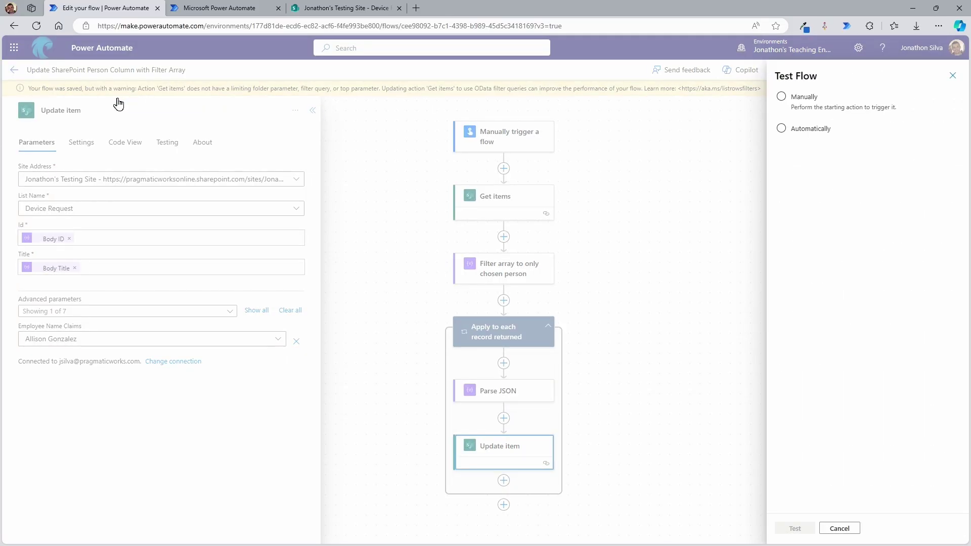
{"action": "left_click", "coordinate": [791, 97]}
{"action": "left_click", "coordinate": [953, 76]}
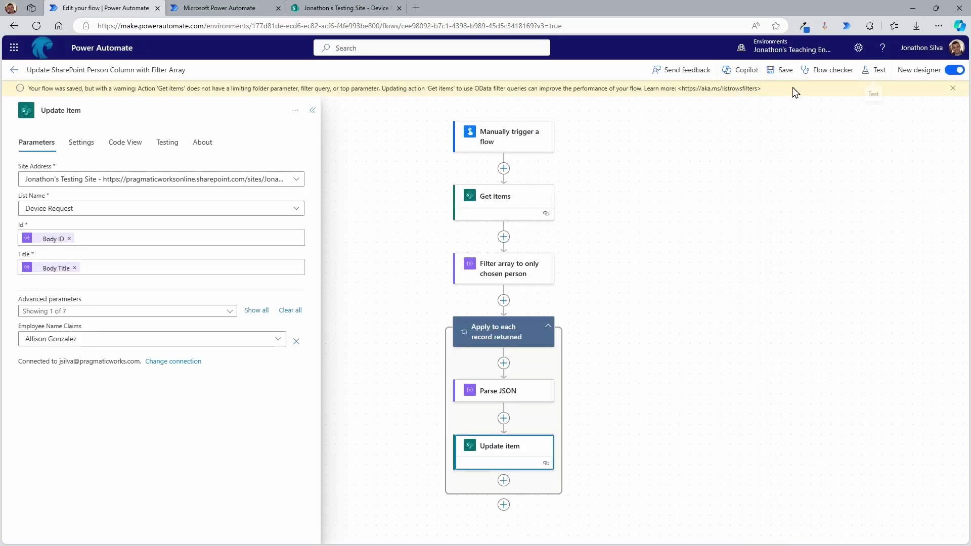
{"action": "left_click", "coordinate": [834, 76]}
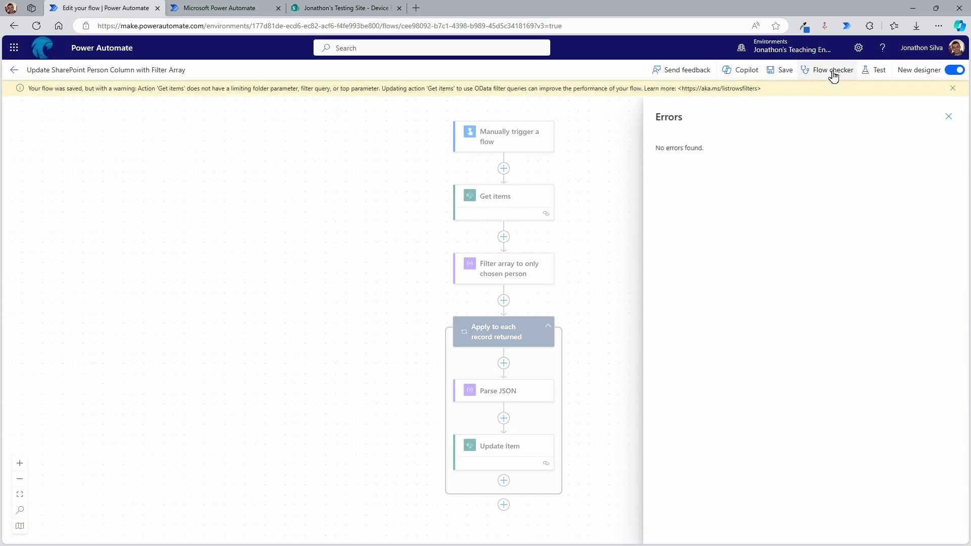
{"action": "left_click", "coordinate": [950, 116]}
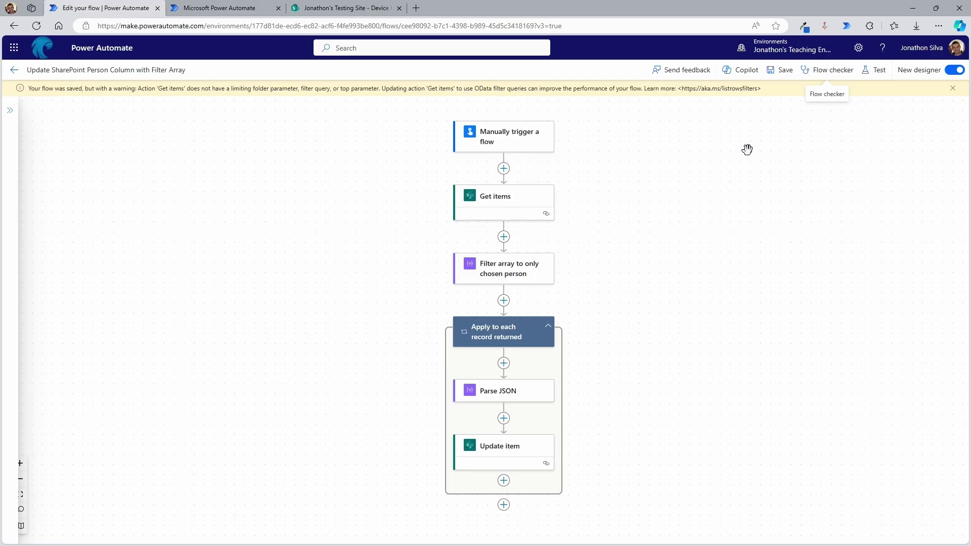
Run the Filter Array flow manually so every step completes with a green check
{"action": "left_click", "coordinate": [875, 71]}
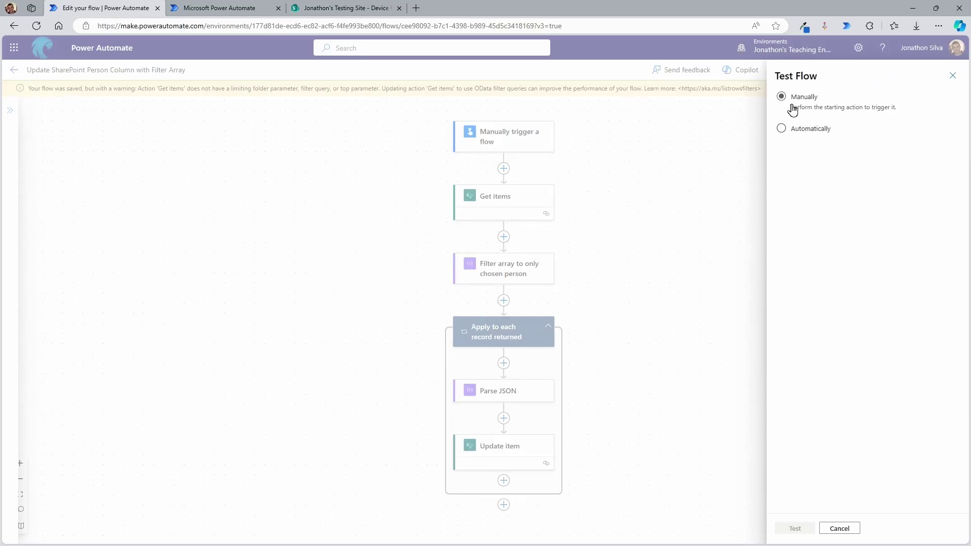
{"action": "left_click", "coordinate": [797, 527]}
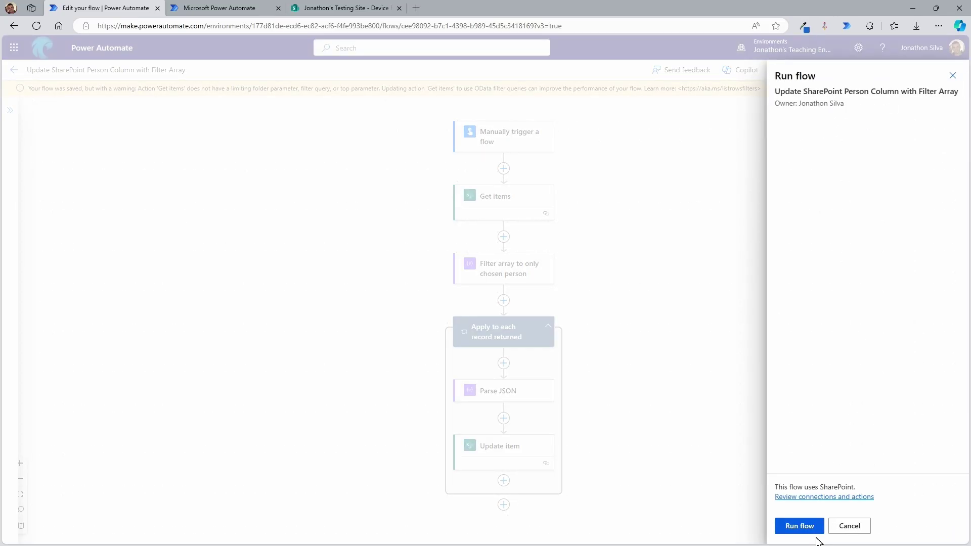
{"action": "left_click", "coordinate": [799, 526]}
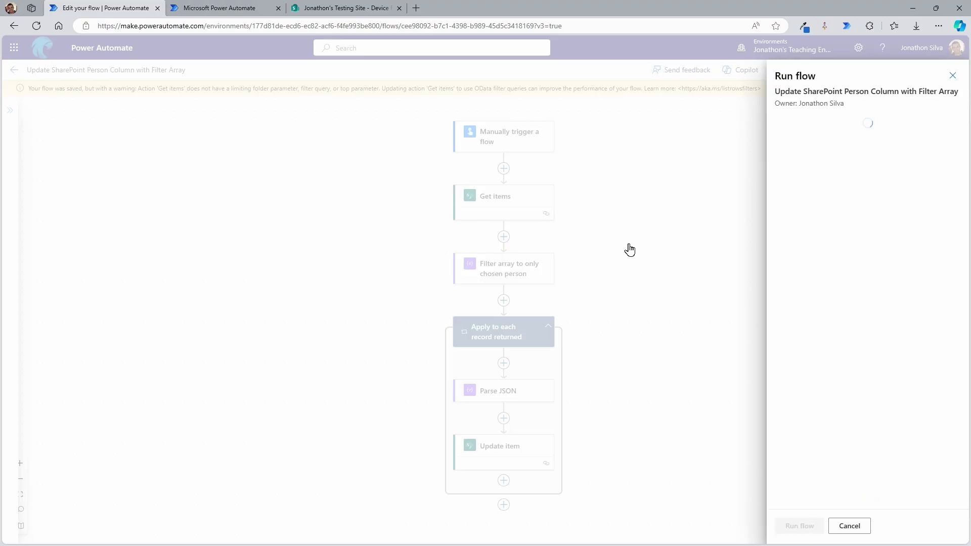
{"action": "left_click", "coordinate": [795, 527]}
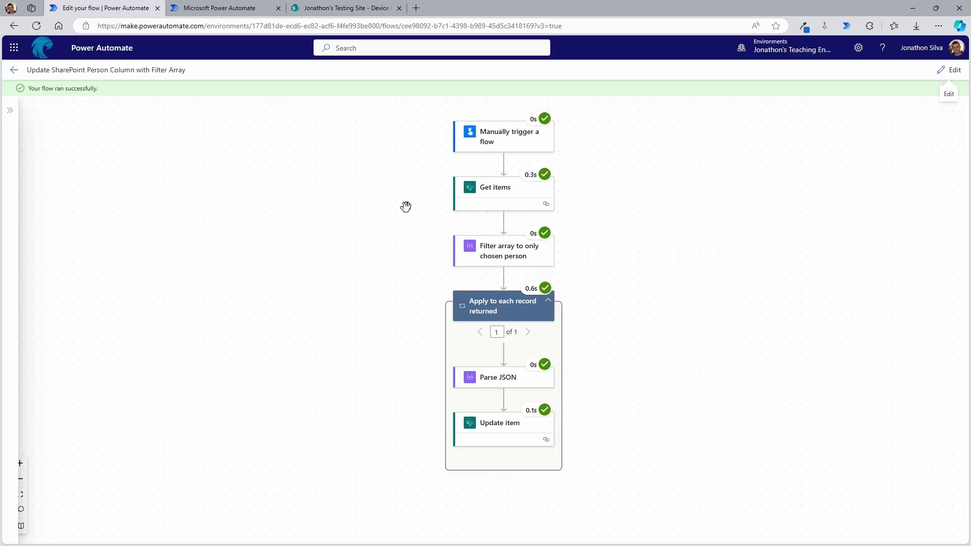
{"action": "left_click", "coordinate": [346, 8]}
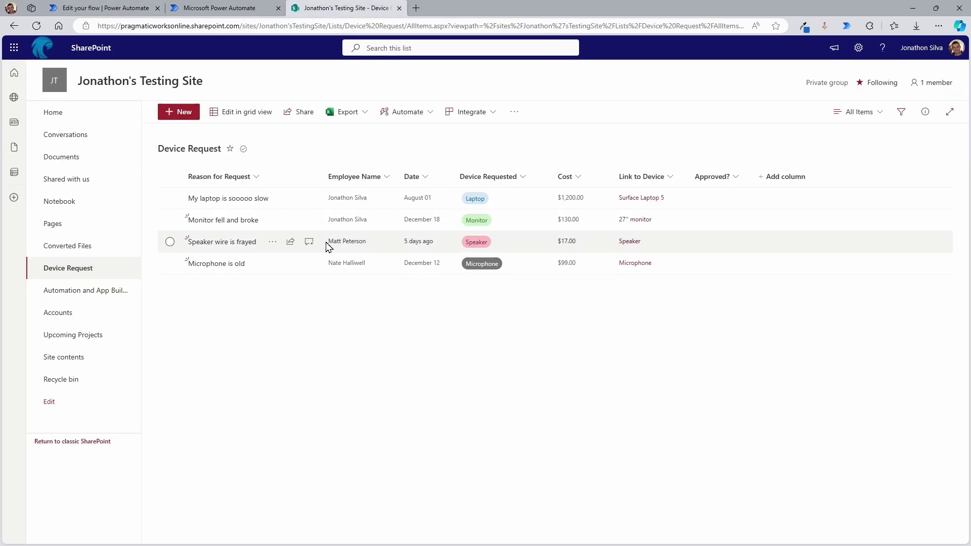
Refresh the Device Request list to confirm Speaker wire's new Employee Name, then return to Power Automate
{"action": "left_click", "coordinate": [37, 25]}
{"action": "key", "text": "ctrl+1"}
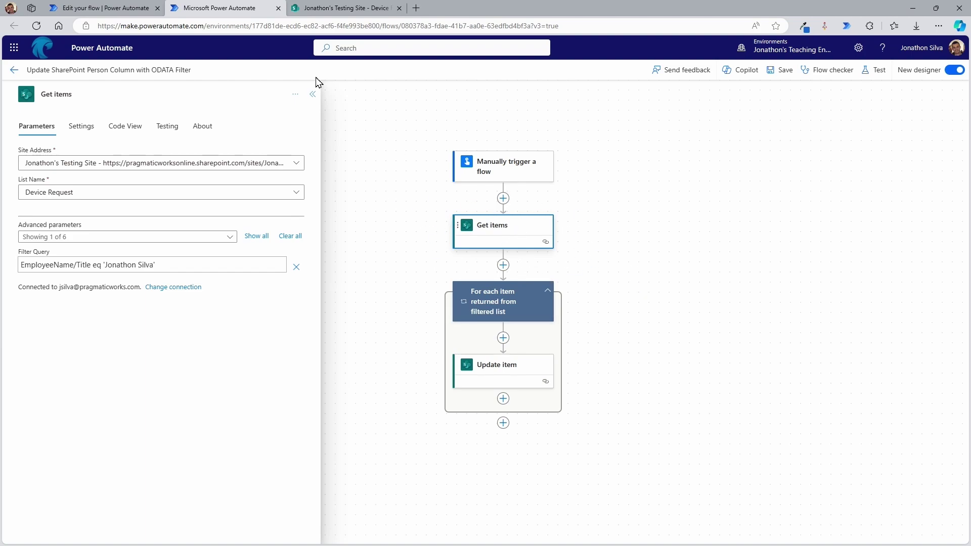
{"action": "left_click", "coordinate": [94, 8]}
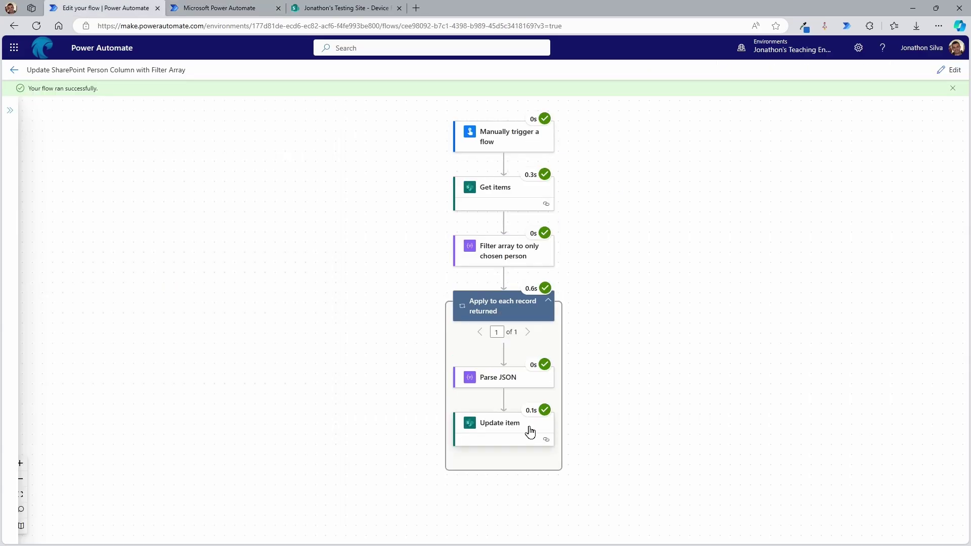
{"action": "left_click", "coordinate": [223, 8]}
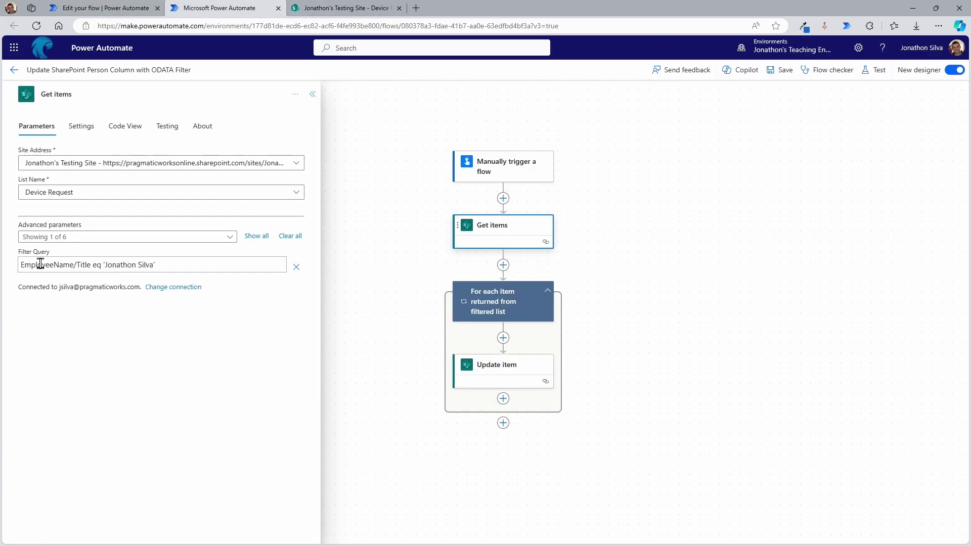
{"action": "left_click", "coordinate": [226, 238]}
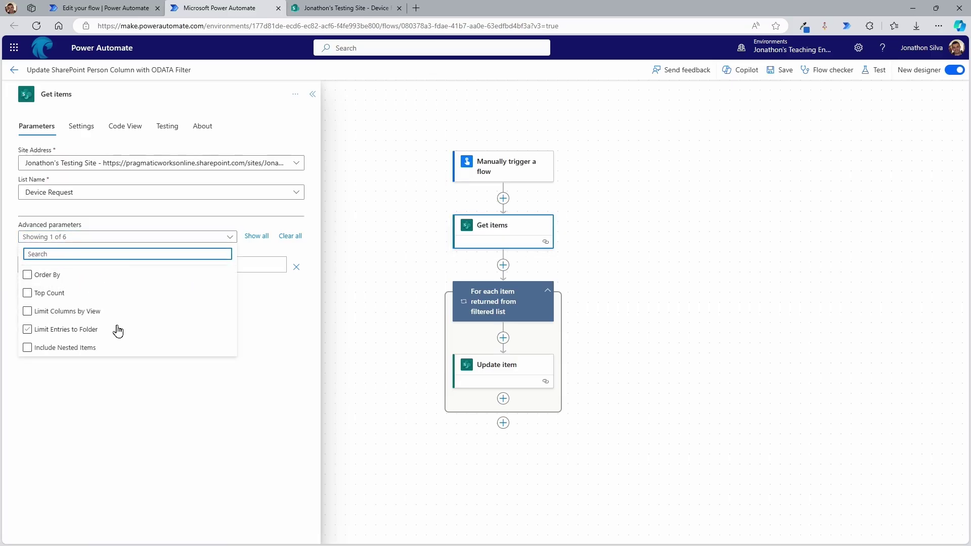
{"action": "left_click", "coordinate": [174, 402]}
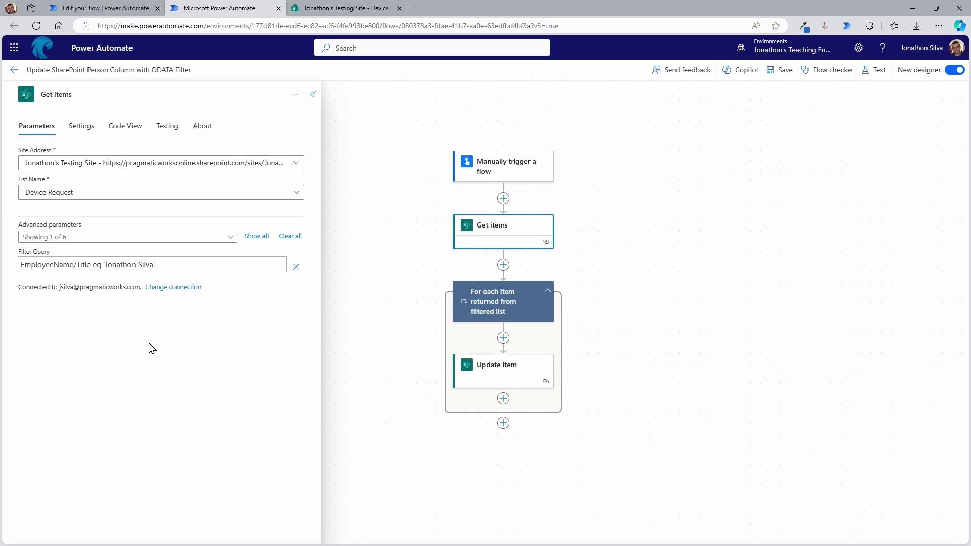
{"action": "left_click_drag", "start_coordinate": [76, 257], "coordinate": [103, 241]}
{"action": "type", "text": "Emaio"}
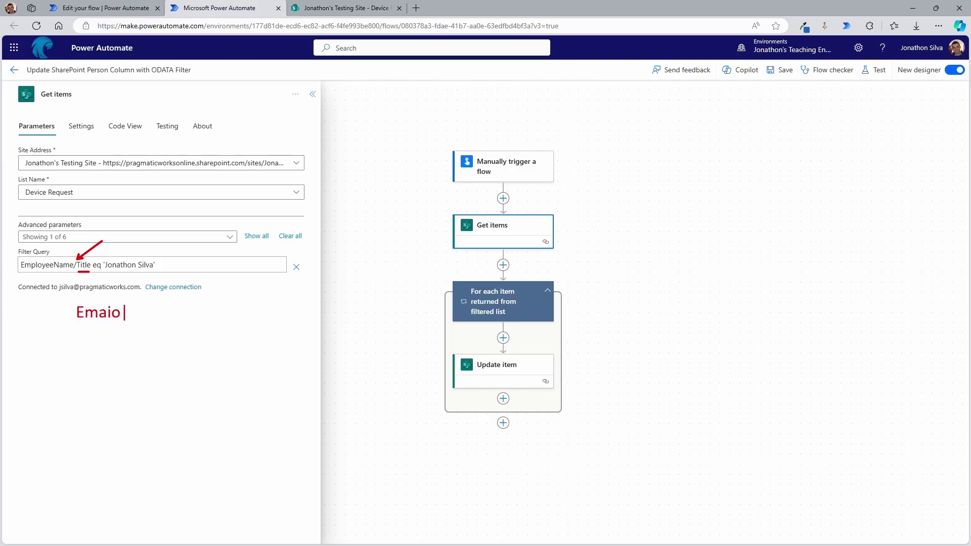
{"action": "key", "text": "BackSpace"}
{"action": "type", "text": "l"}
{"action": "type", "text": "ne"}
{"action": "key", "text": "Escape"}
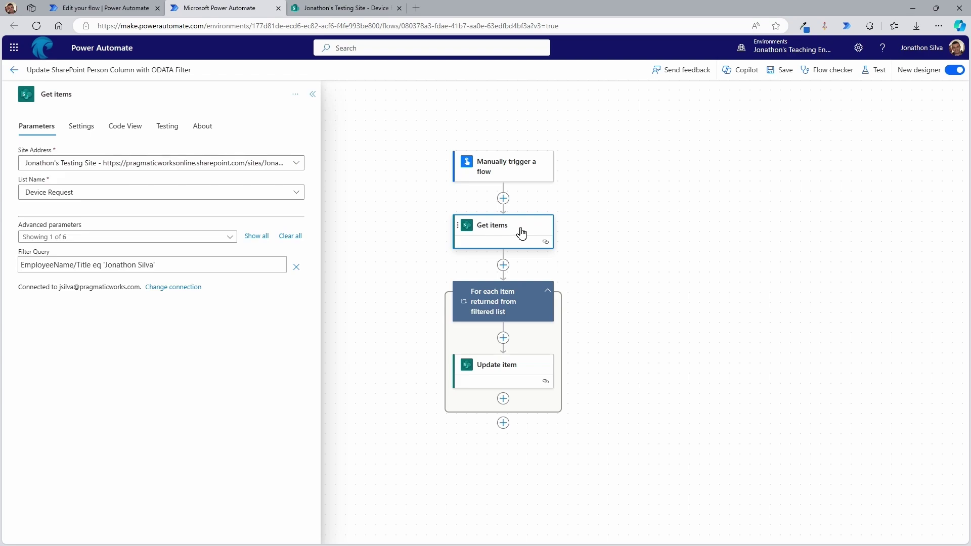
{"action": "left_click", "coordinate": [499, 373]}
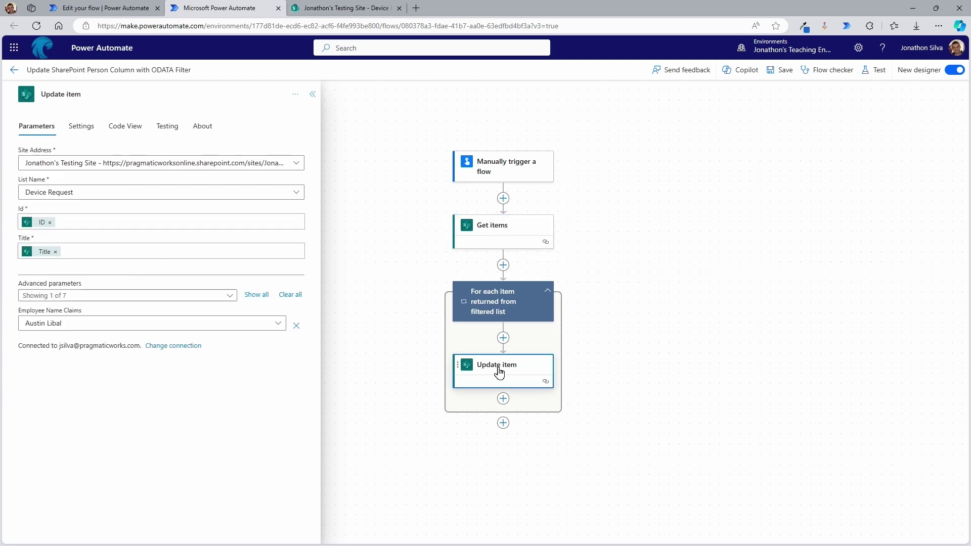
Confirm Update item's Employee Name Claims value and save the ODATA Filter flow
{"action": "left_click", "coordinate": [83, 327]}
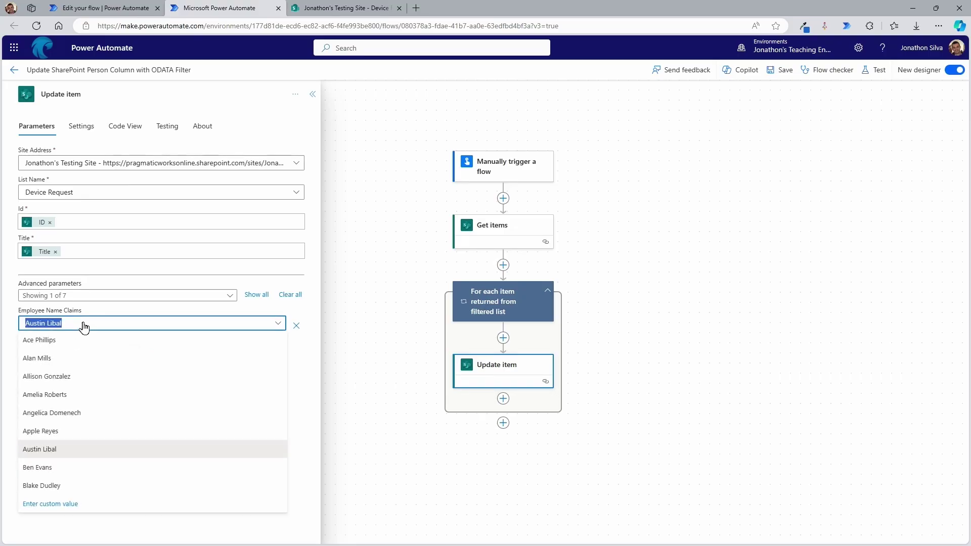
{"action": "left_click", "coordinate": [85, 328]}
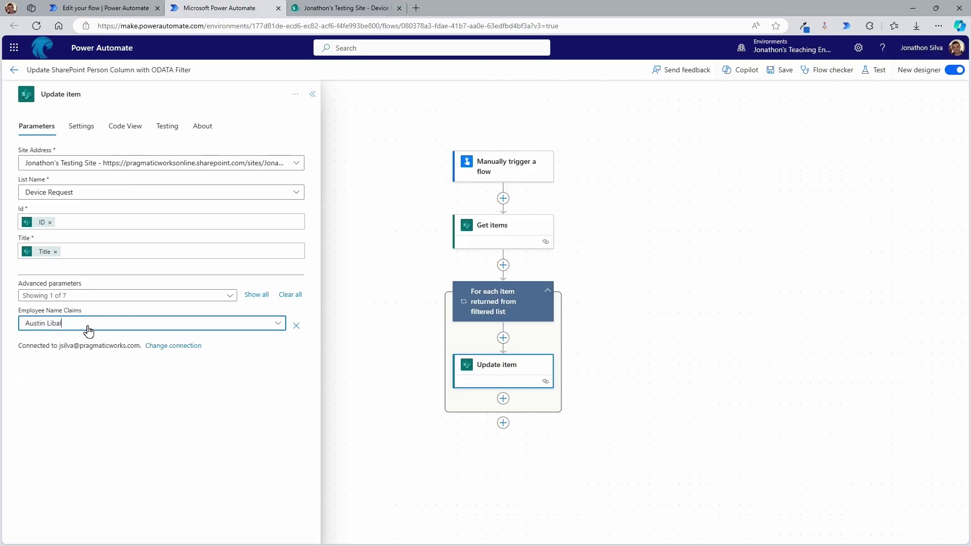
{"action": "left_click", "coordinate": [334, 8]}
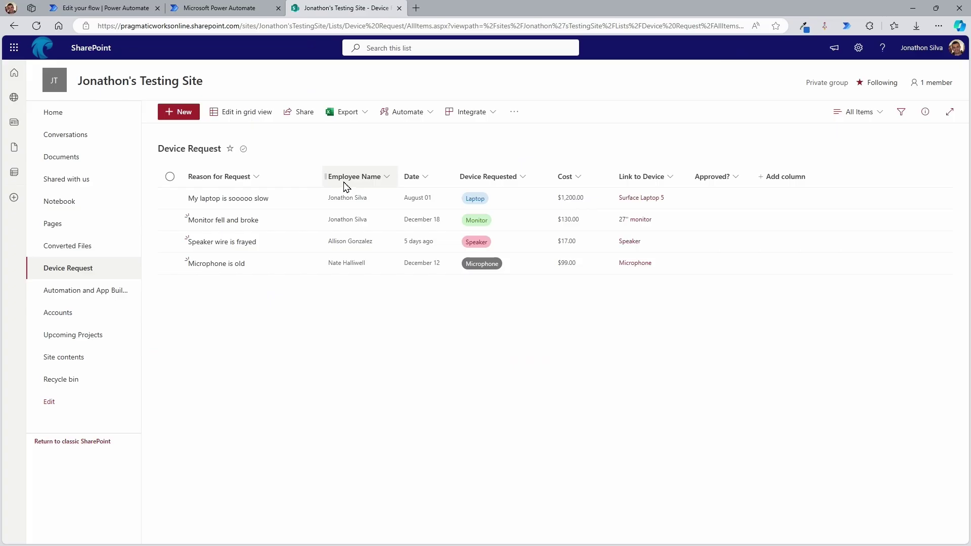
{"action": "left_click", "coordinate": [209, 10]}
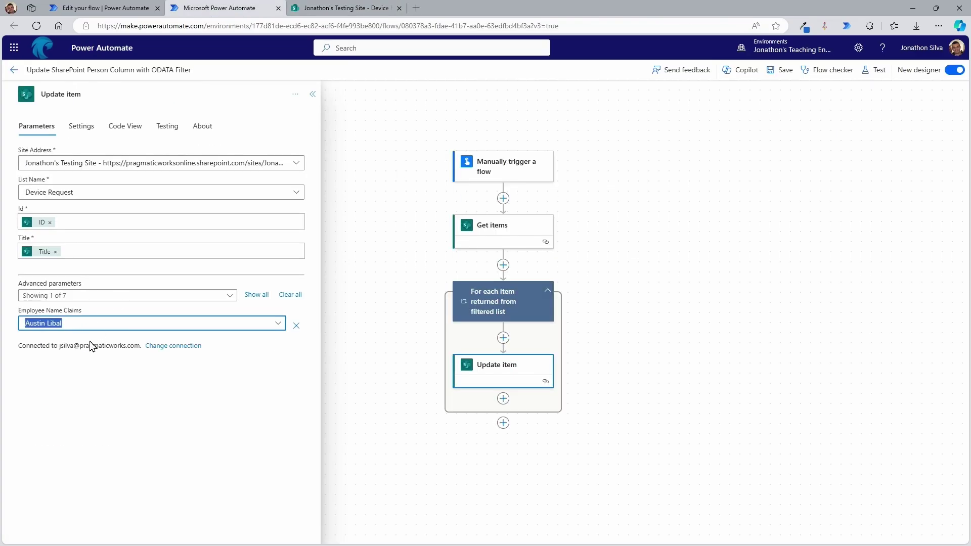
{"action": "left_click", "coordinate": [780, 70]}
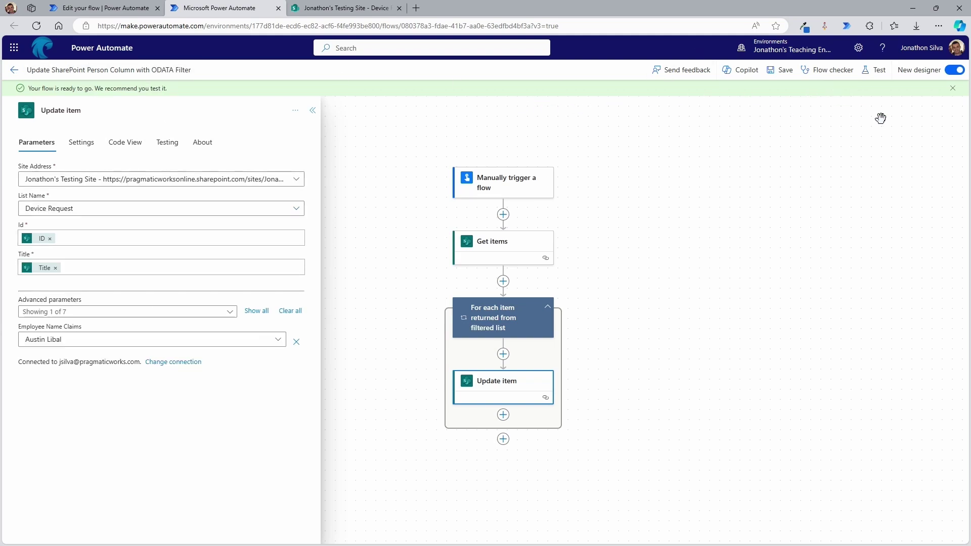
Manually test the ODATA Filter flow, succeeding over 2 items, and view the SharePoint list
{"action": "left_click", "coordinate": [876, 71]}
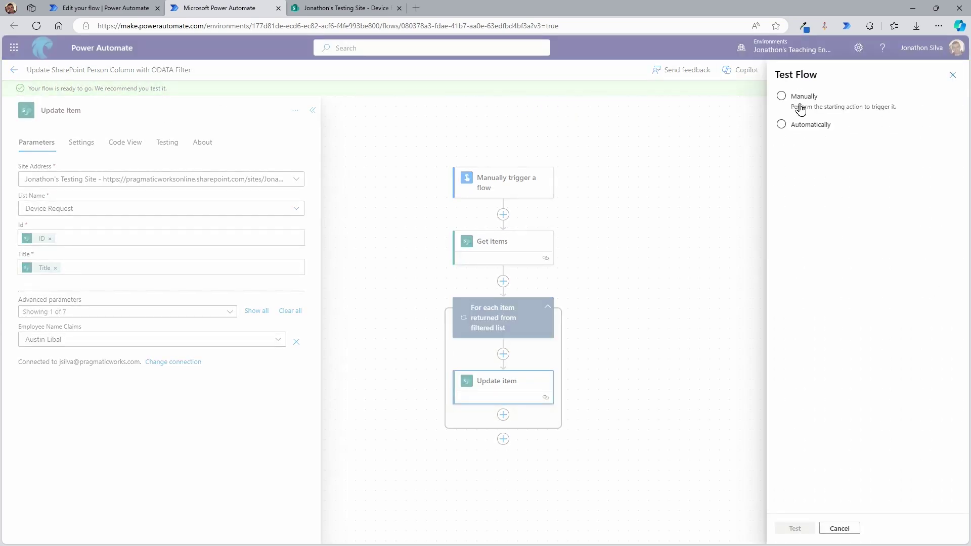
{"action": "left_click", "coordinate": [801, 108]}
{"action": "left_click", "coordinate": [797, 529]}
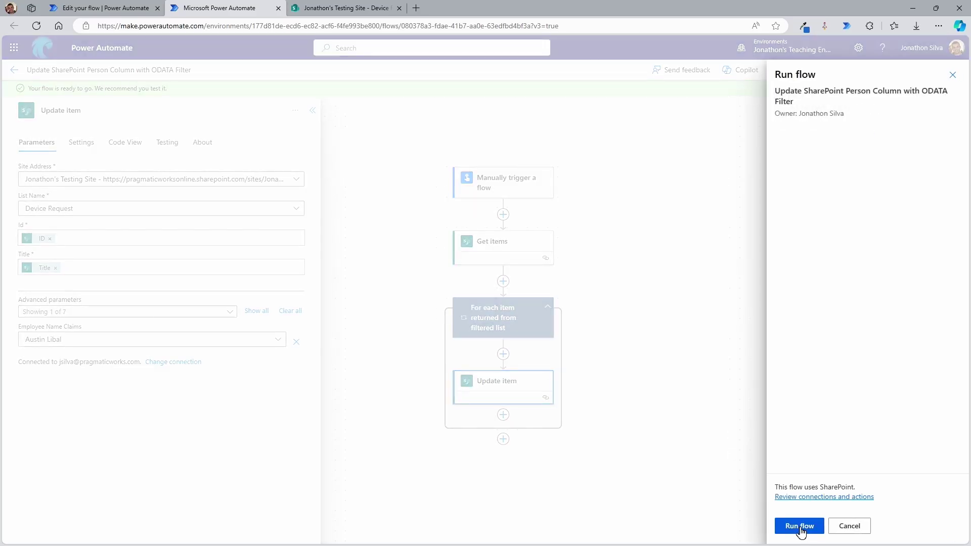
{"action": "left_click", "coordinate": [799, 526]}
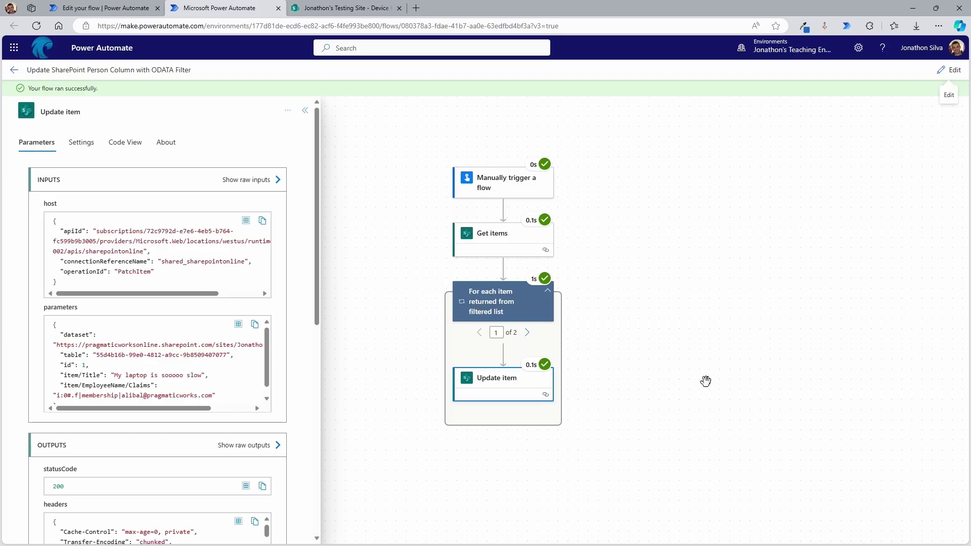
{"action": "left_click", "coordinate": [310, 8]}
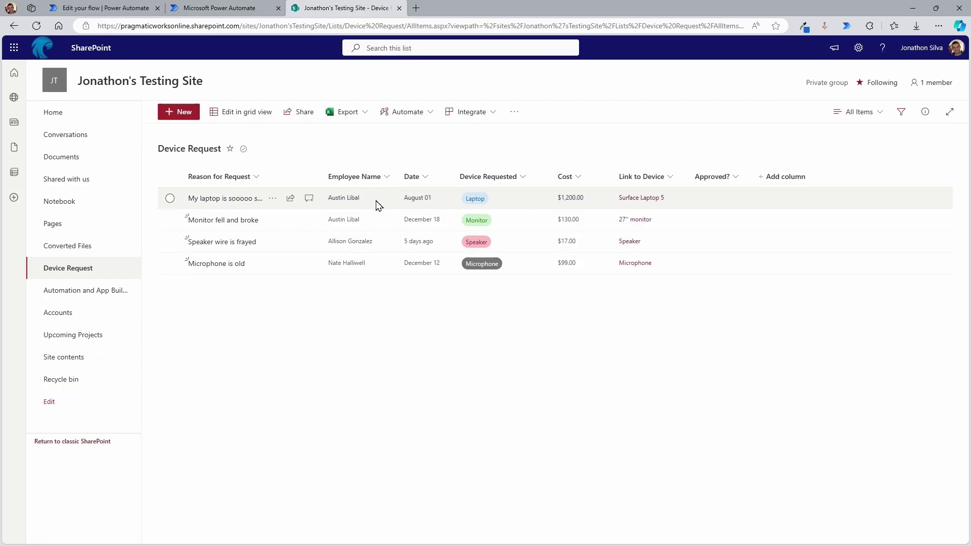